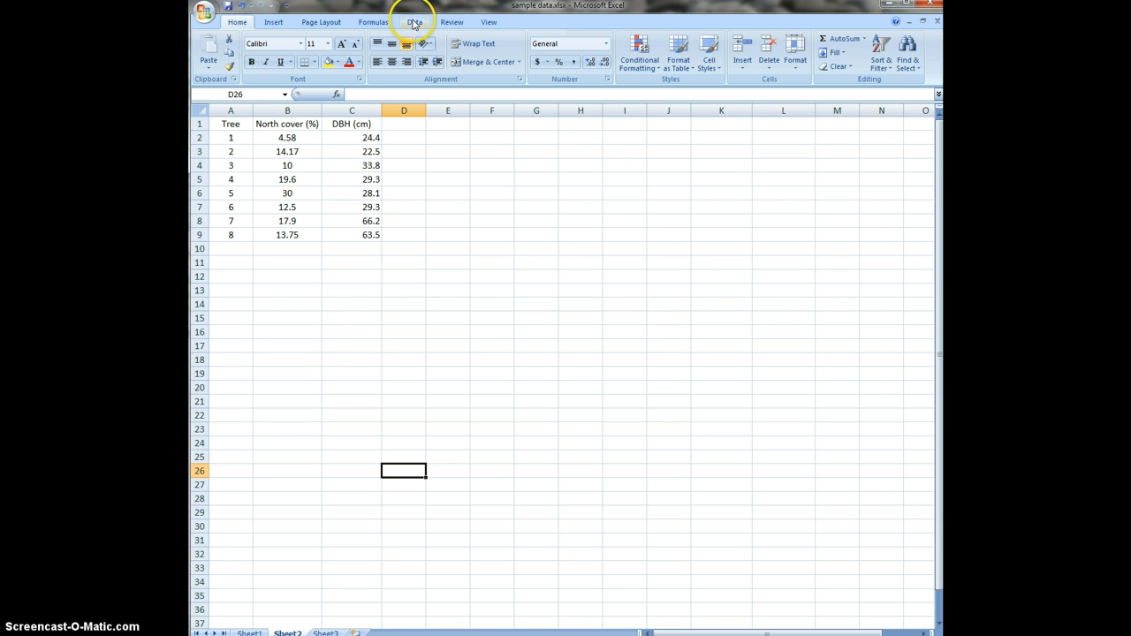
Step: Set up a Data Analysis regression with Y range B1:B9, X range C1:C9 and labels included
click(412, 23)
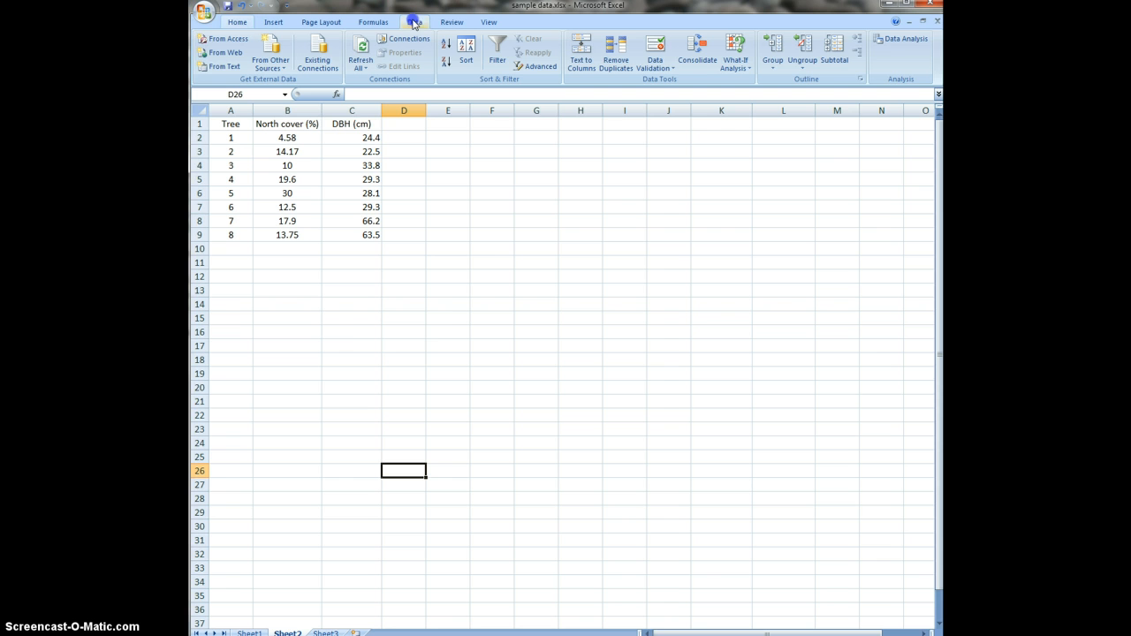
click(906, 40)
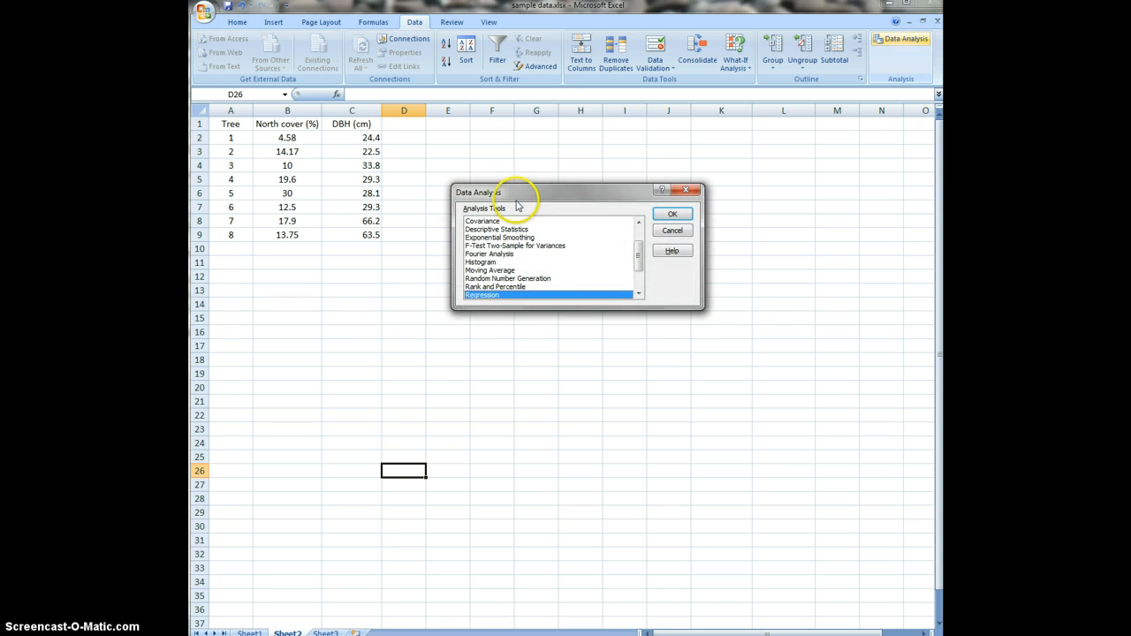
drag(644, 260, 642, 272)
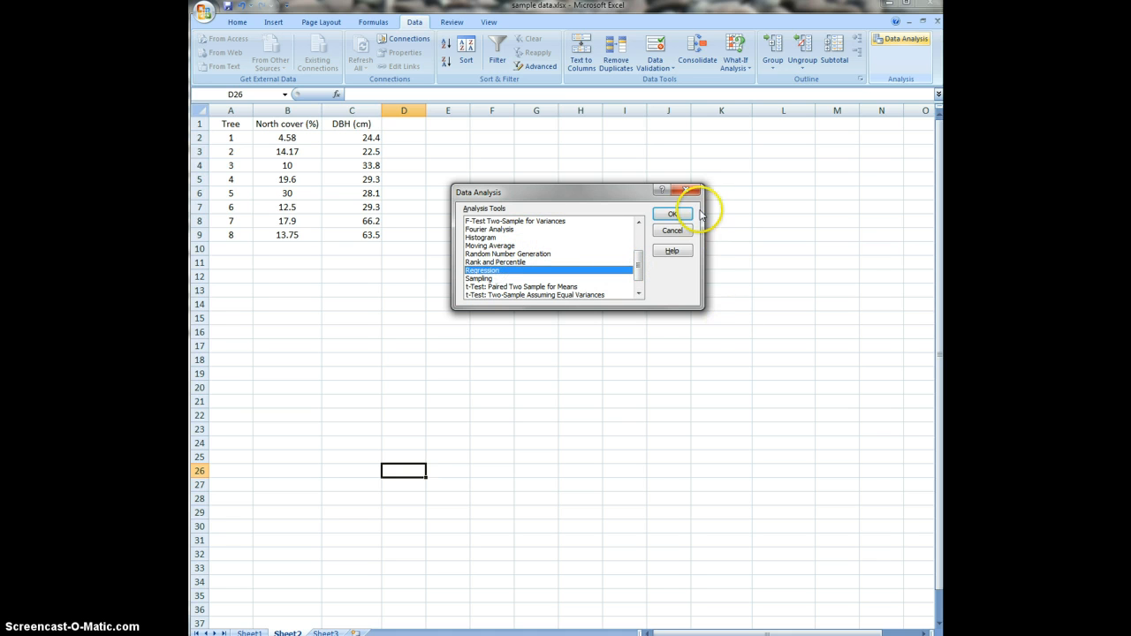
click(671, 215)
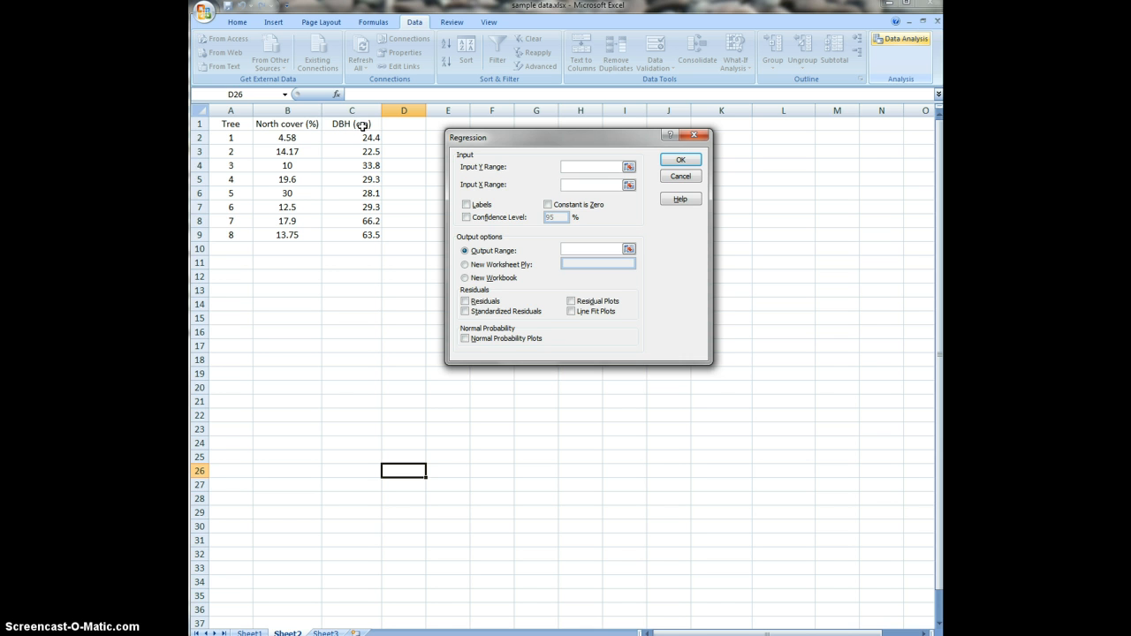
drag(362, 126, 367, 234)
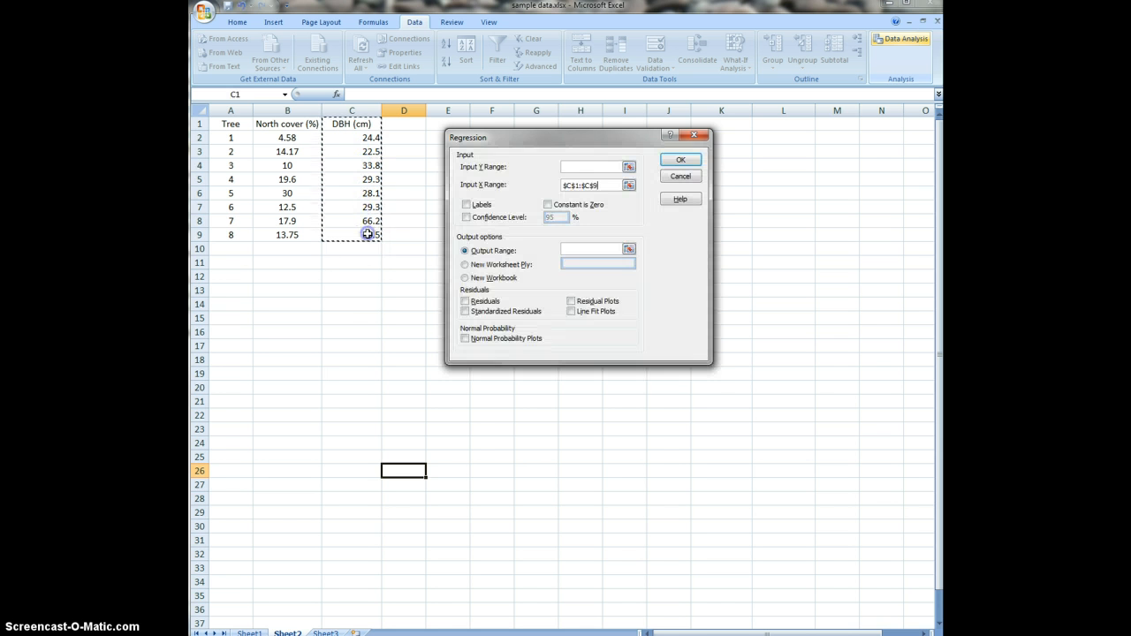
click(581, 166)
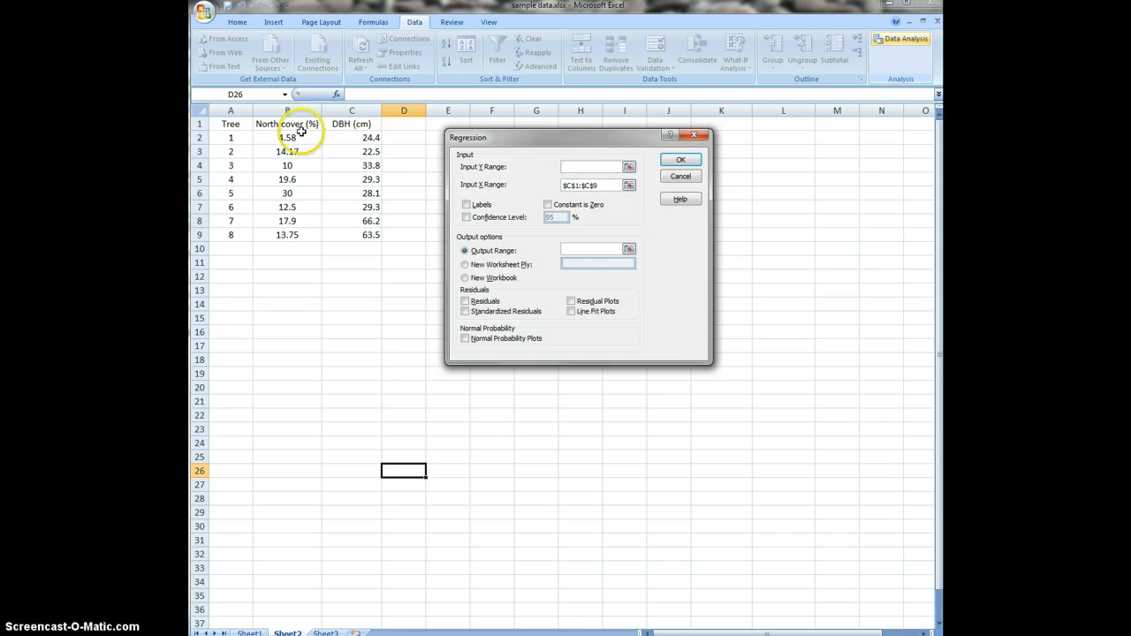
drag(290, 123, 300, 233)
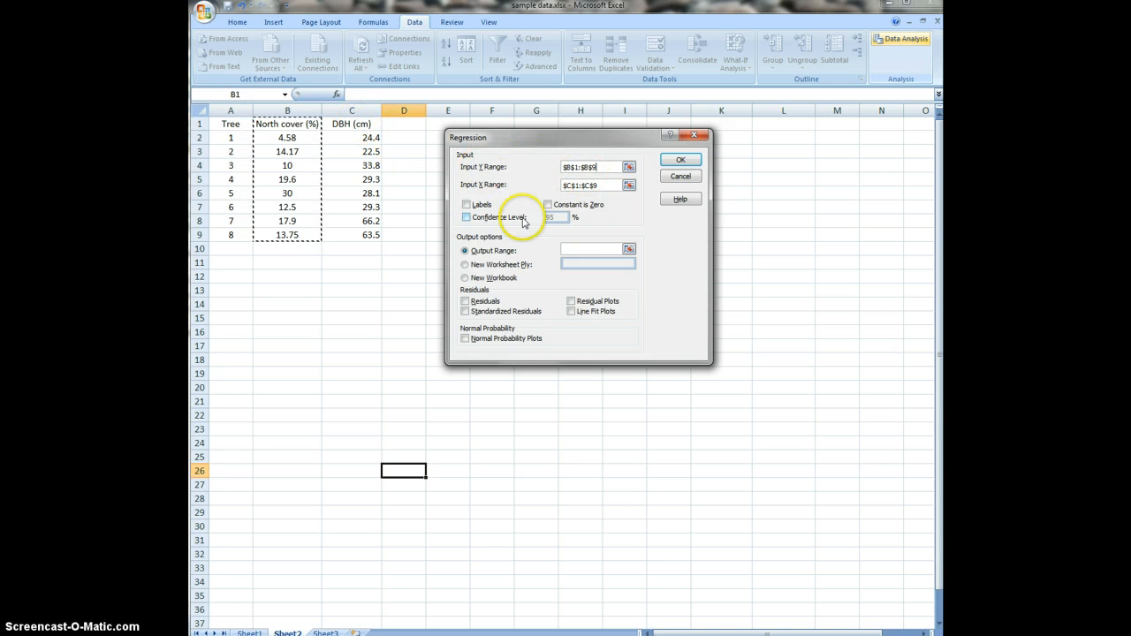
click(465, 204)
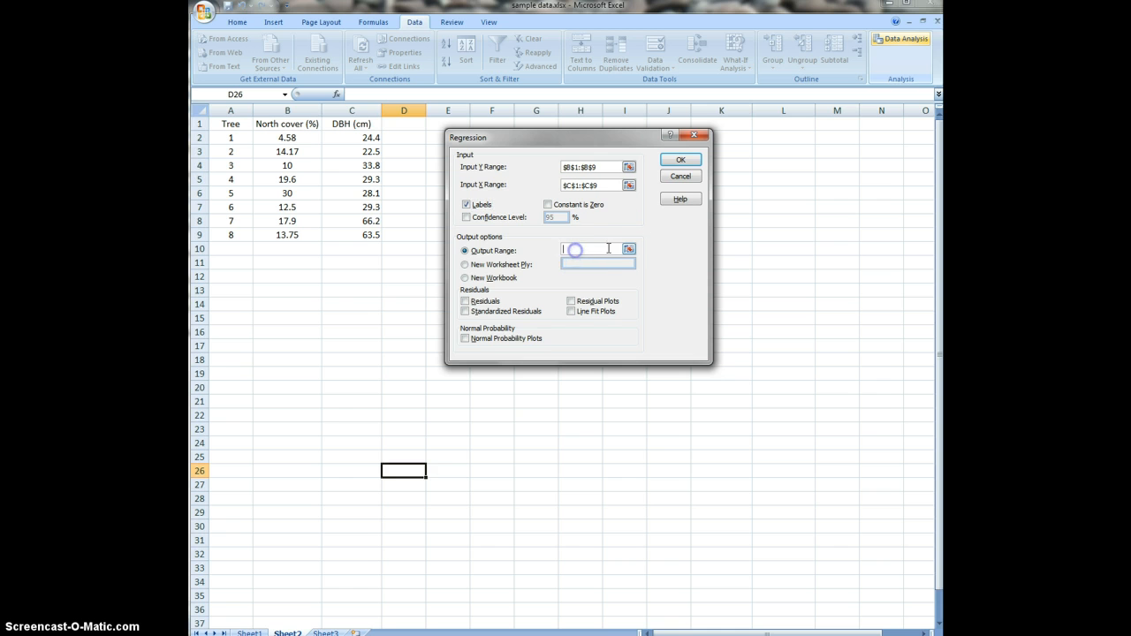
Step: Set the regression's output range to cell F1 and run the analysis
drag(581, 143, 562, 198)
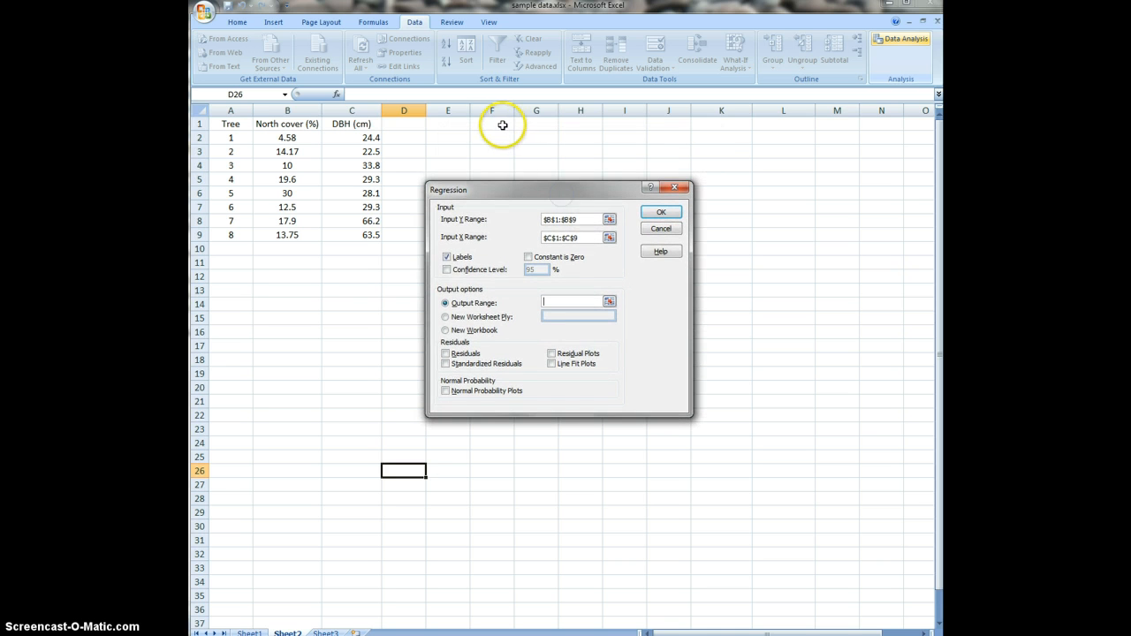
click(488, 123)
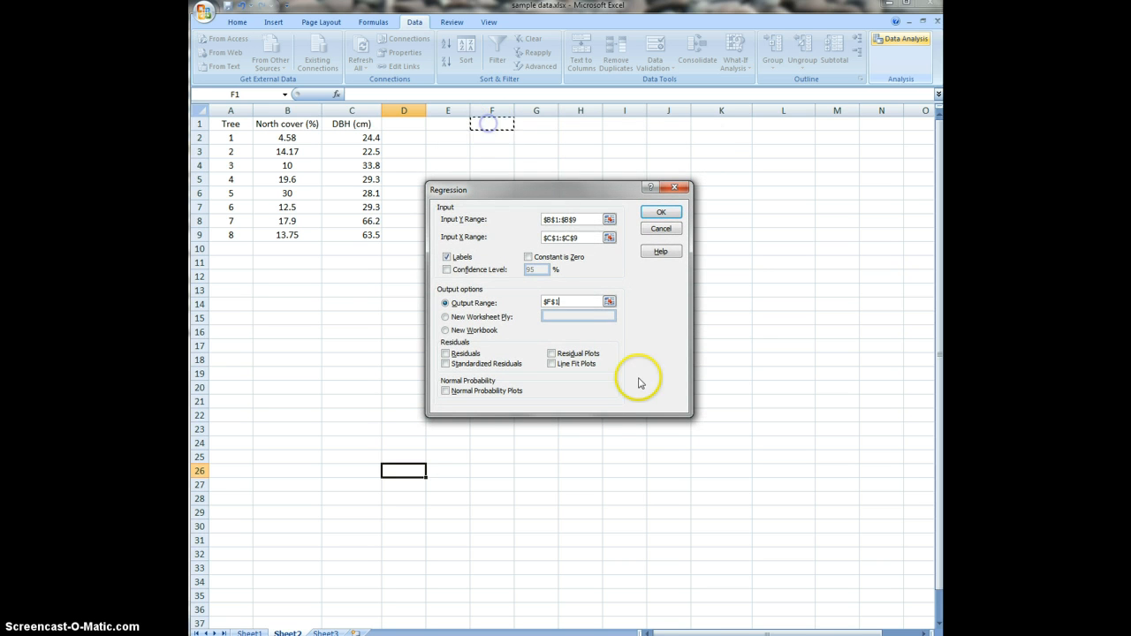
click(661, 212)
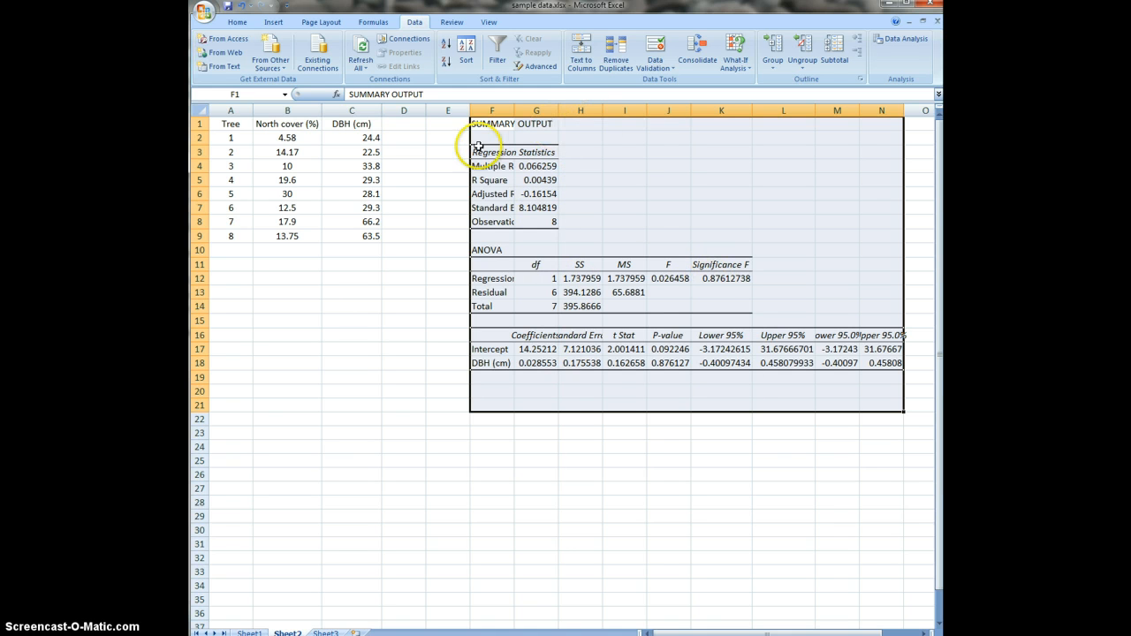
Step: Fill the R Square, Observations and Significance F values in the regression output (G5, G8, K12) with yellow
click(237, 22)
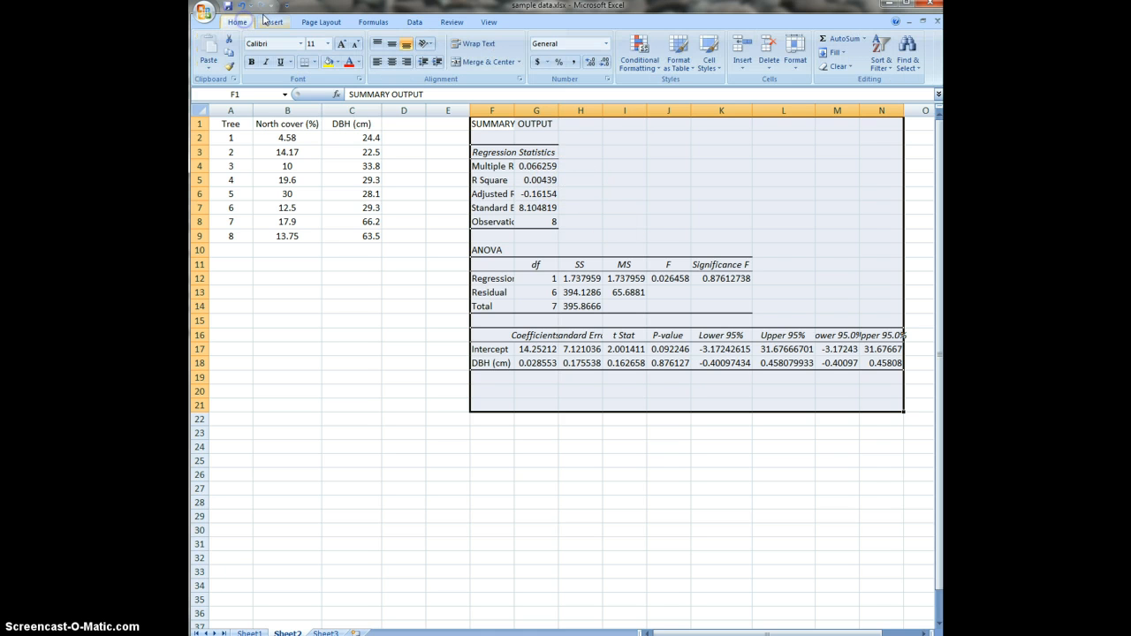
click(536, 180)
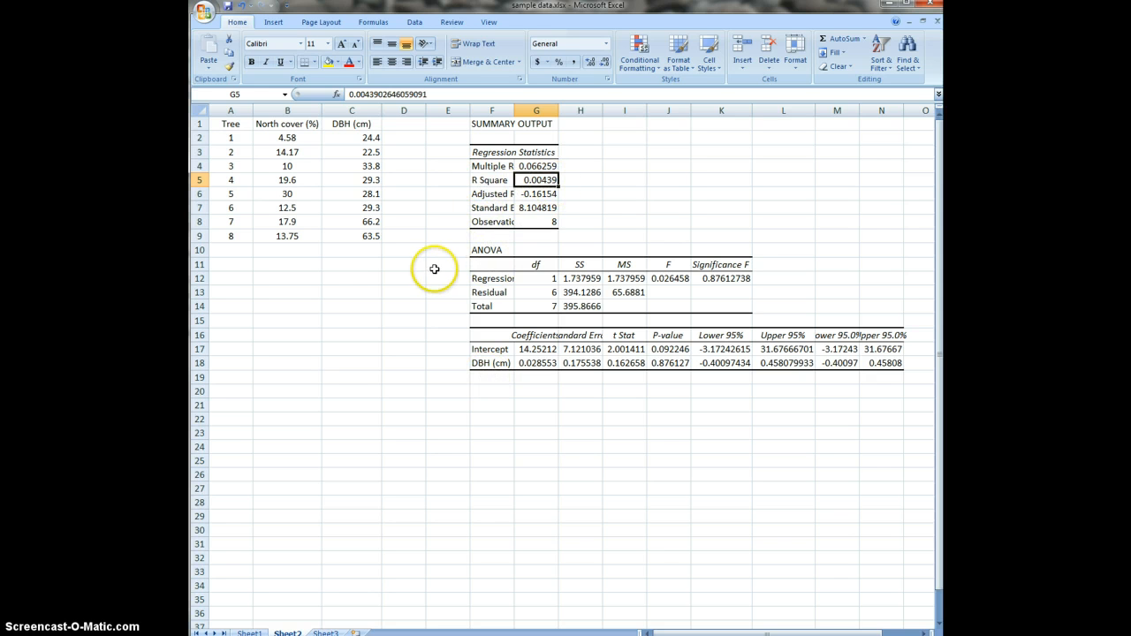
click(328, 64)
click(654, 235)
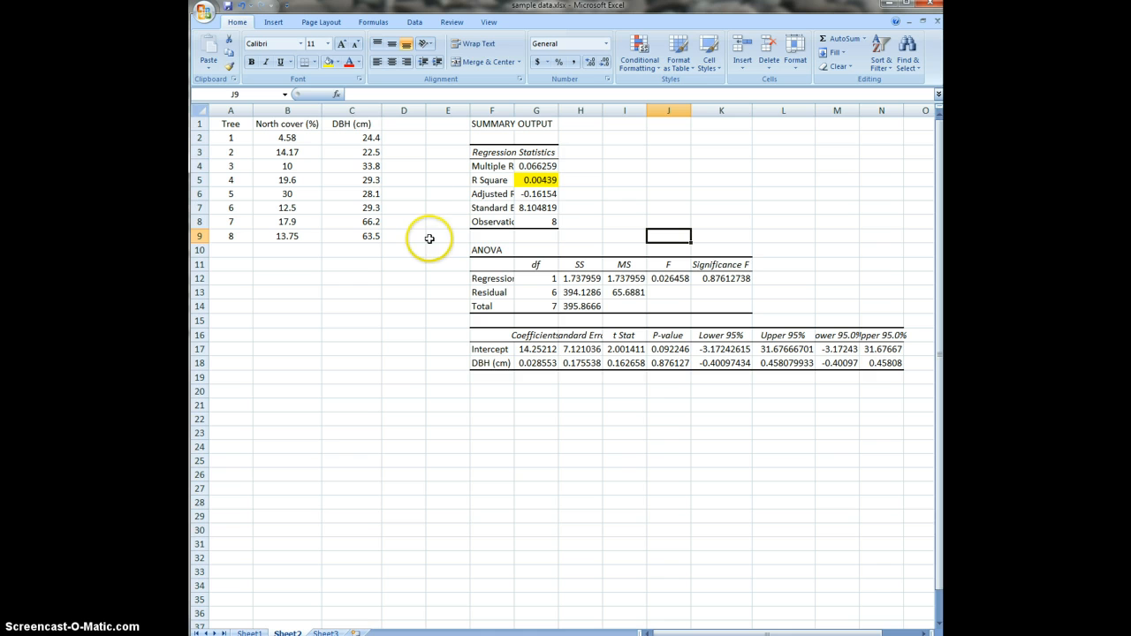
click(542, 222)
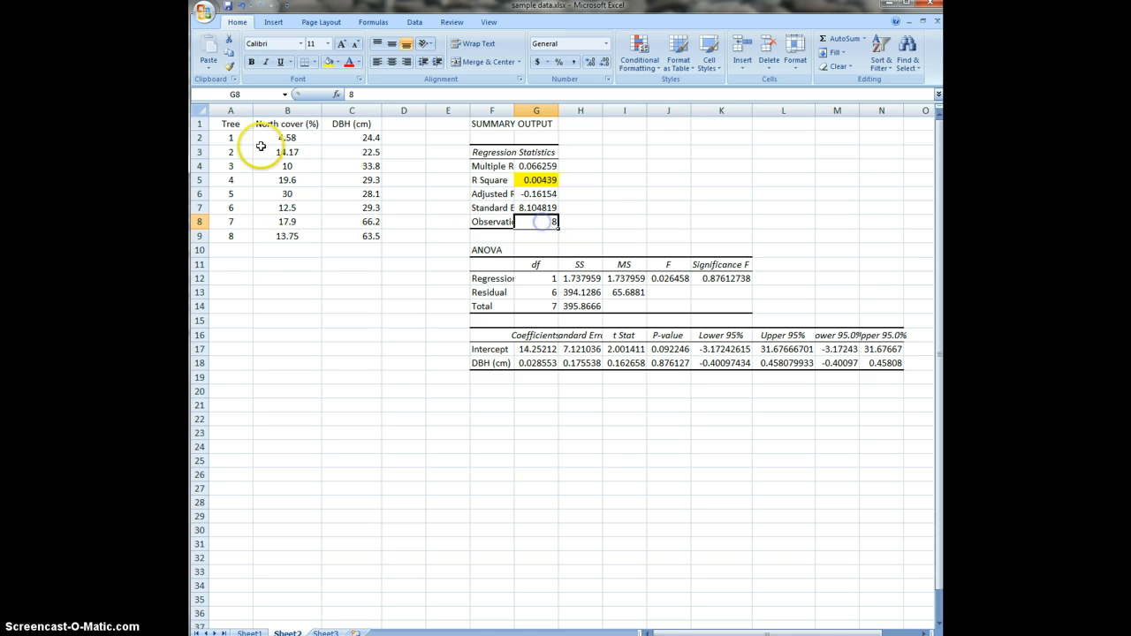
click(327, 63)
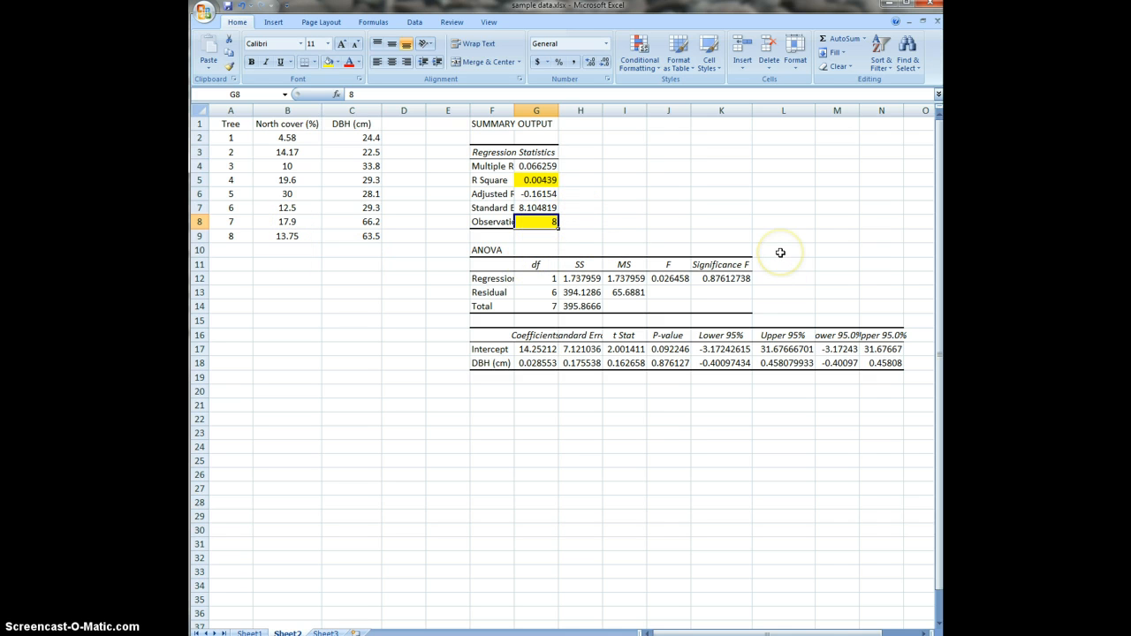
click(714, 278)
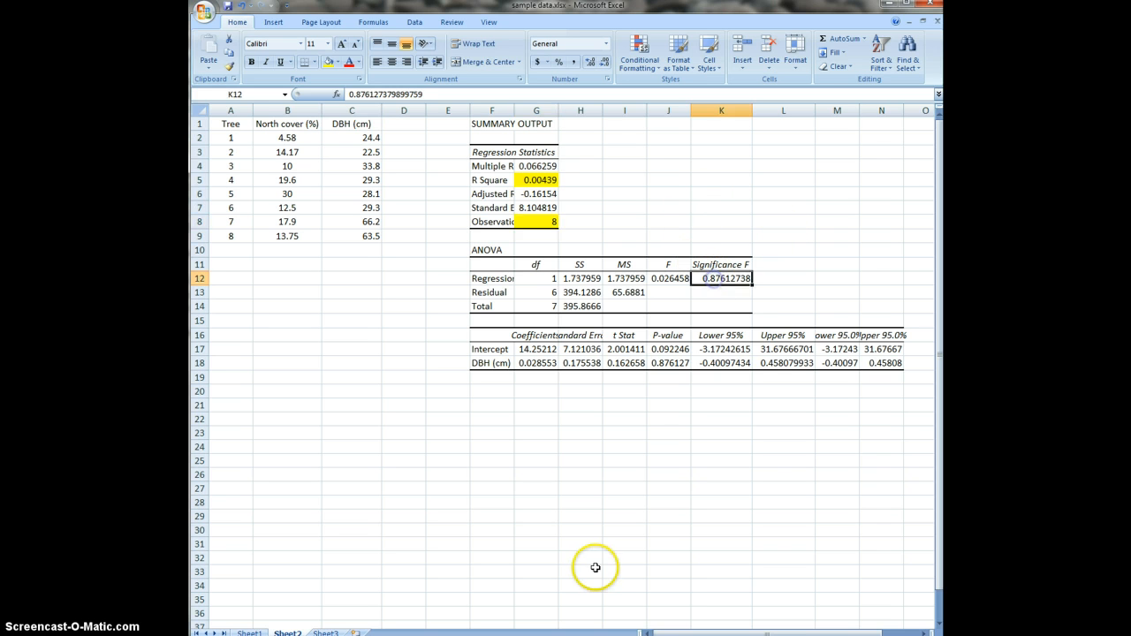
click(328, 63)
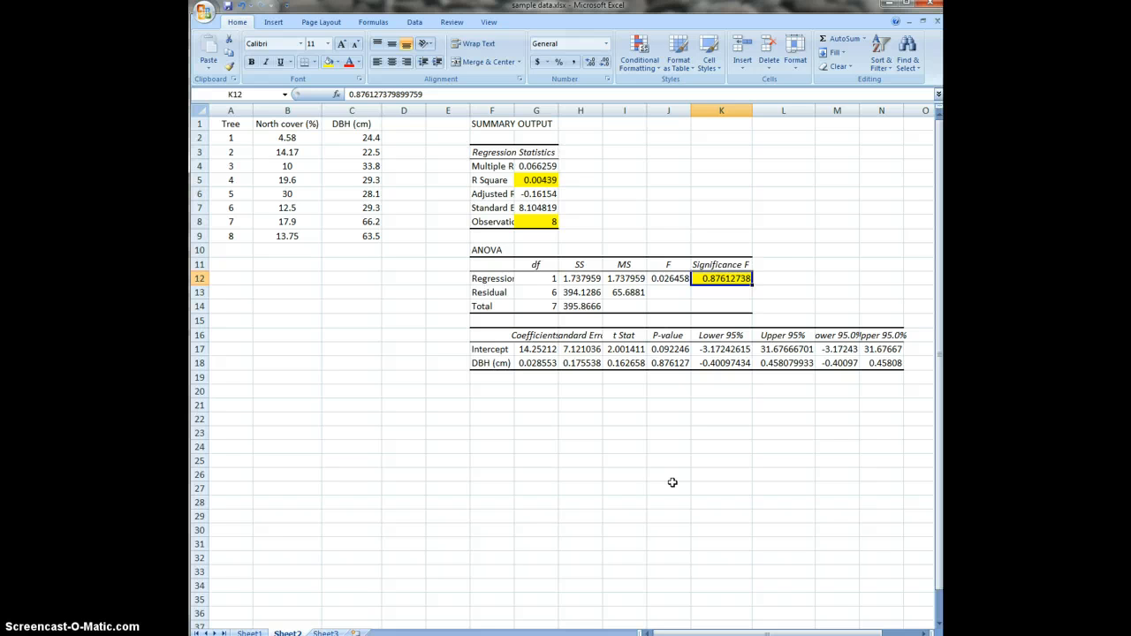
Step: Enter the formula =LINEST(B2:B9, C2:C9, 1, 1) in cell A11
click(225, 264)
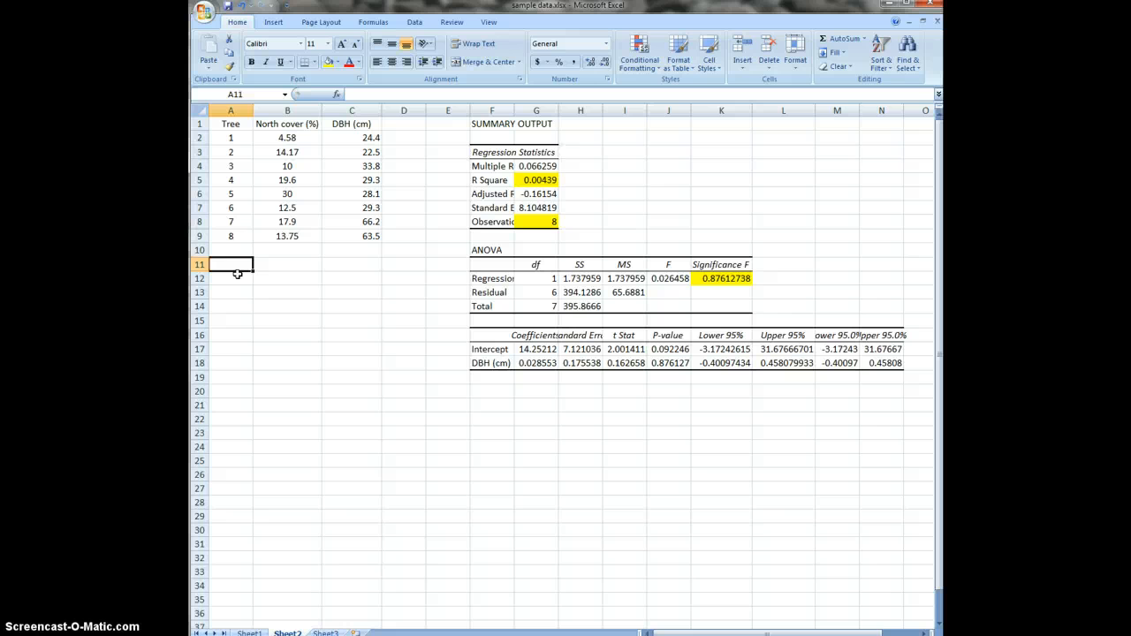
text(=linest)
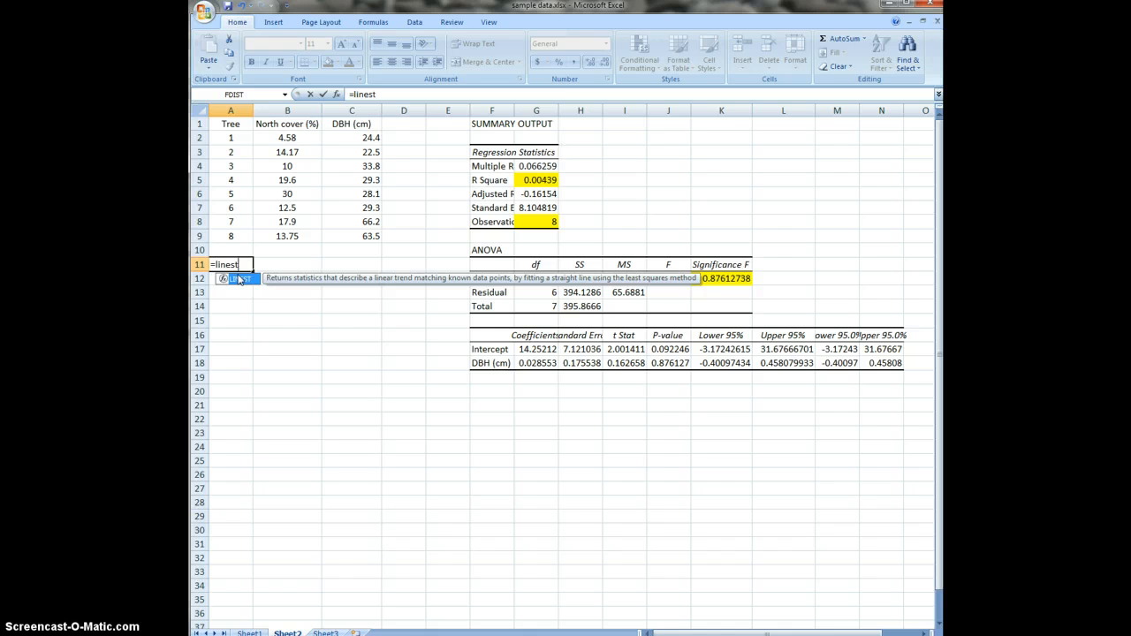
text(()
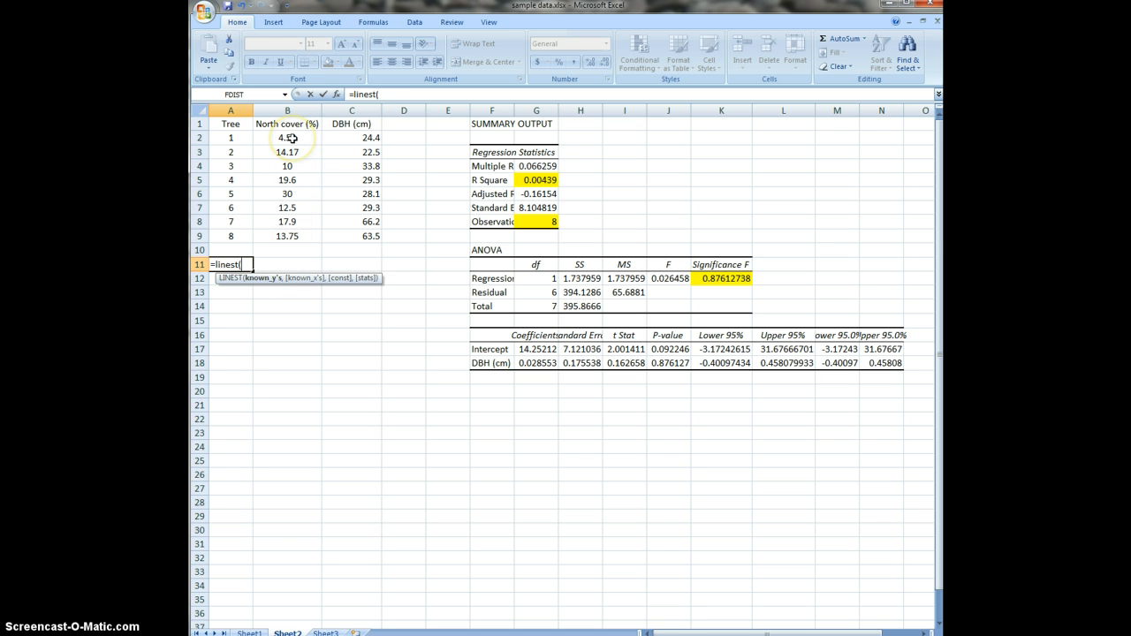
drag(292, 138, 297, 238)
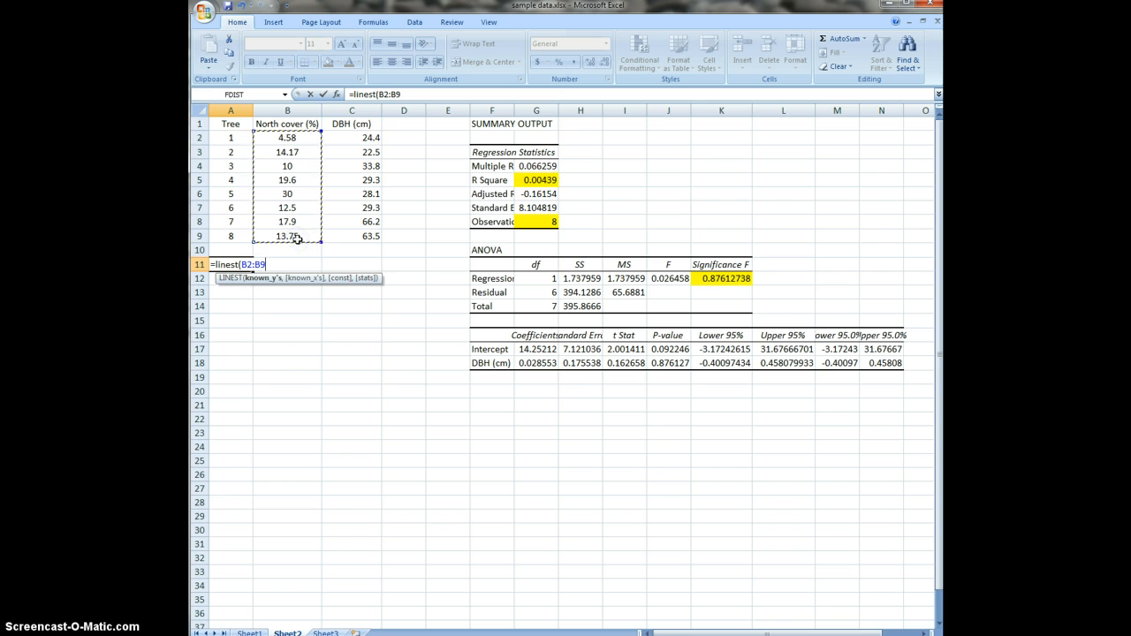
text(,)
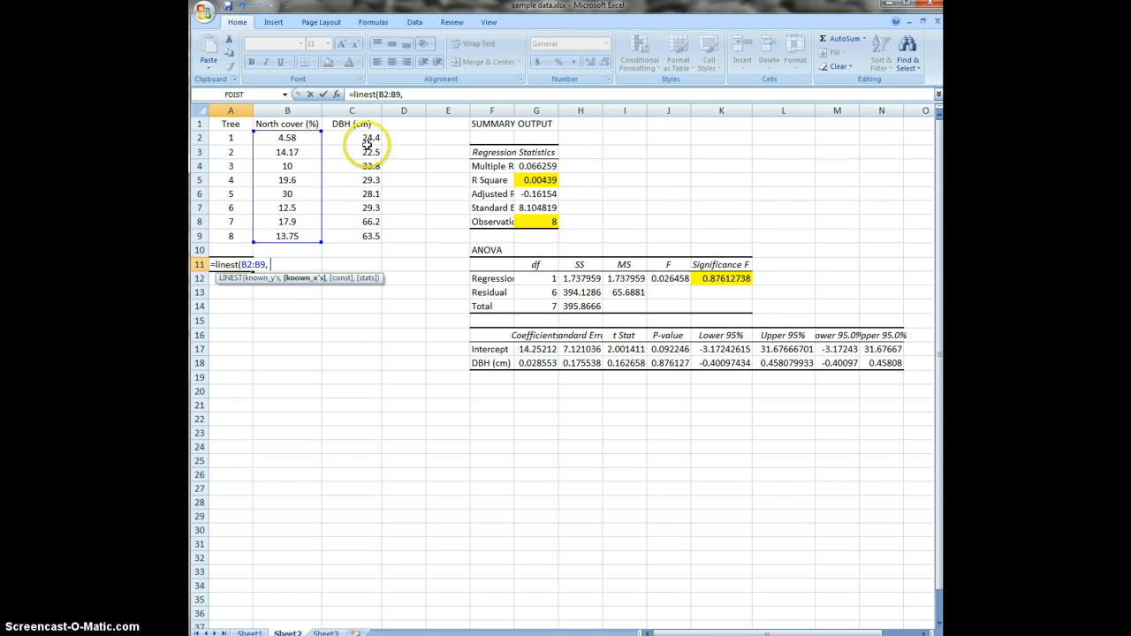
mouse_move(372, 137)
mouse_down()
mouse_move(371, 233)
mouse_move(385, 240)
mouse_up()
text(,)
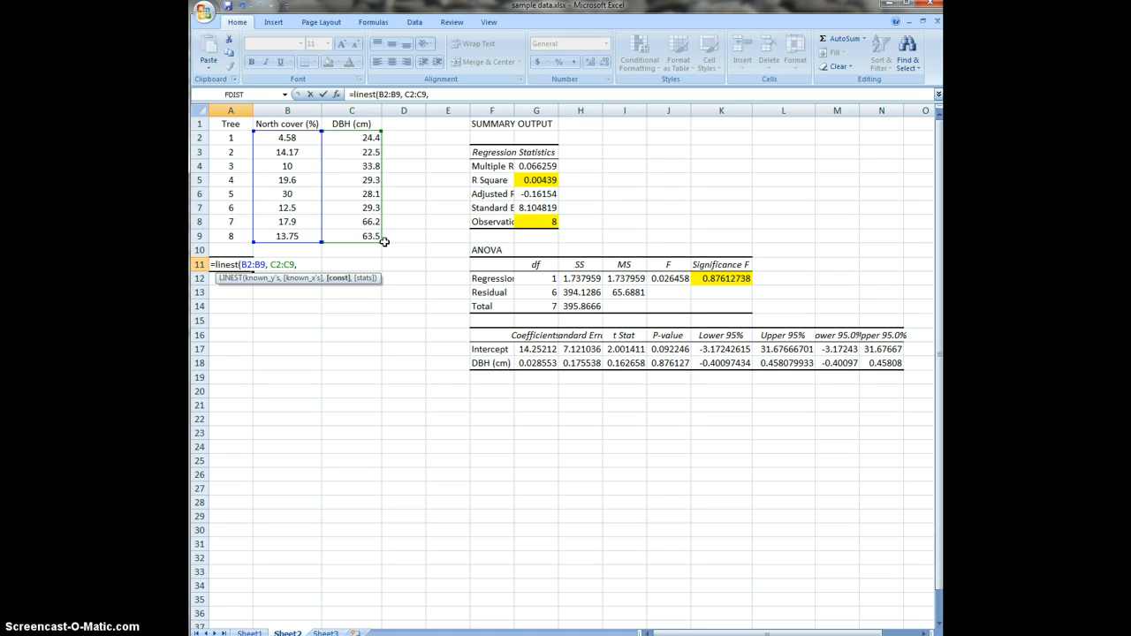
text(1, 1)
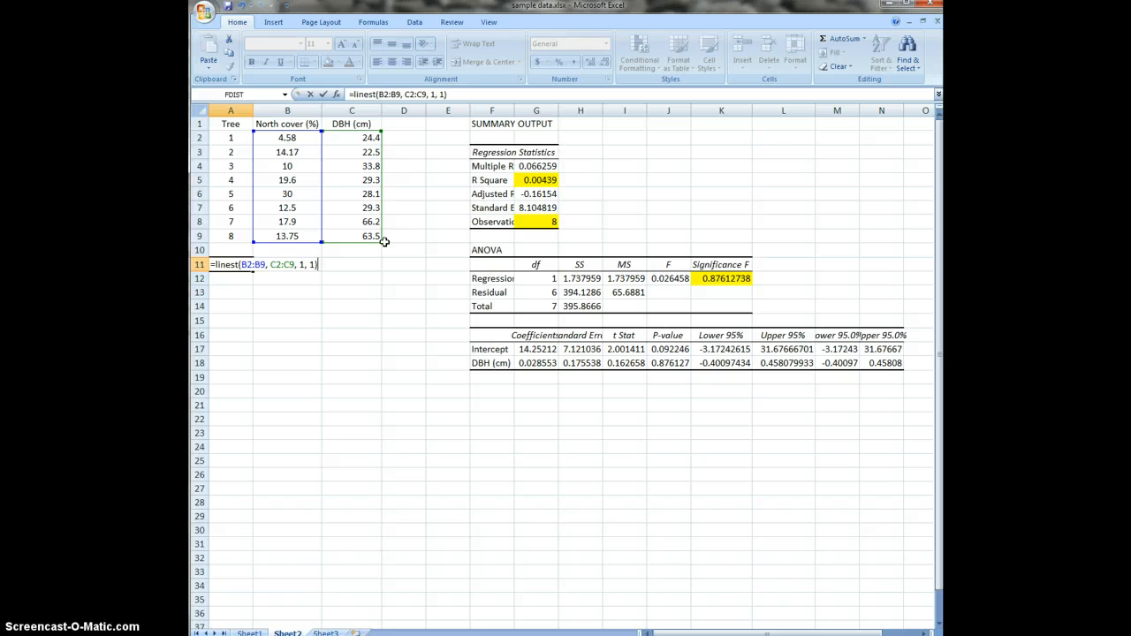
key(Return)
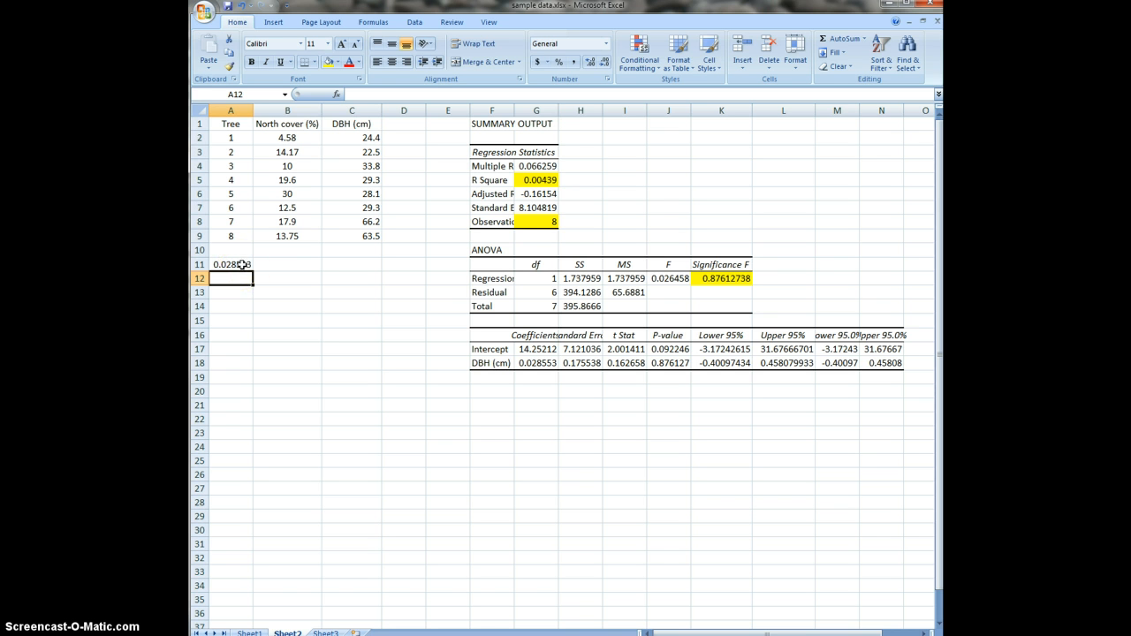
Step: Extend the LINEST formula in A11 as an array formula across A11:B15
click(241, 264)
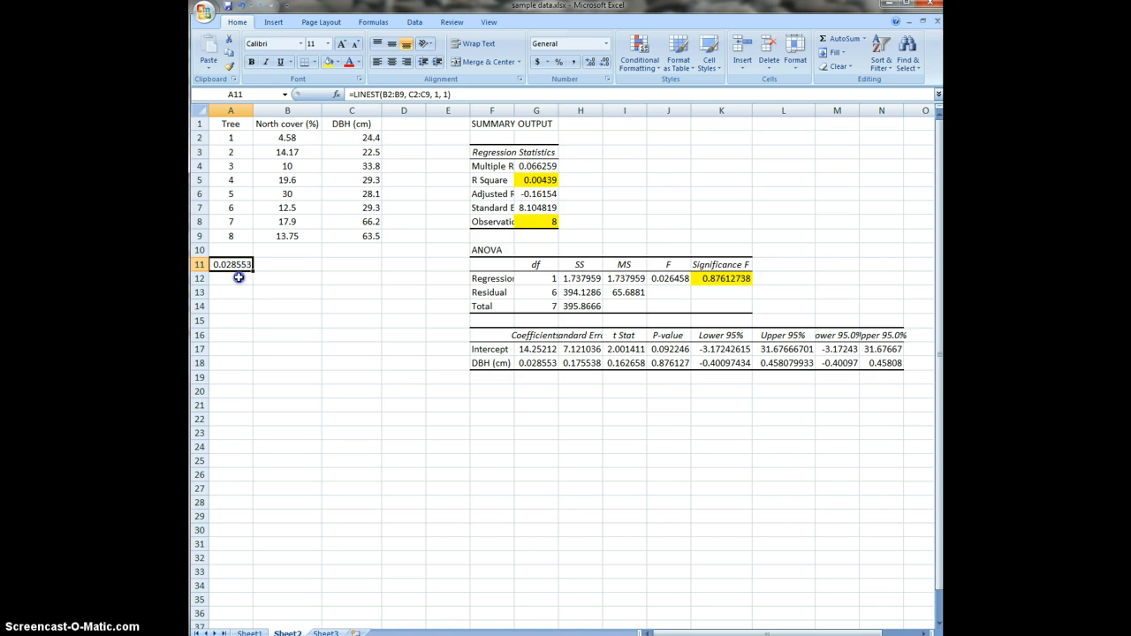
drag(238, 278, 263, 321)
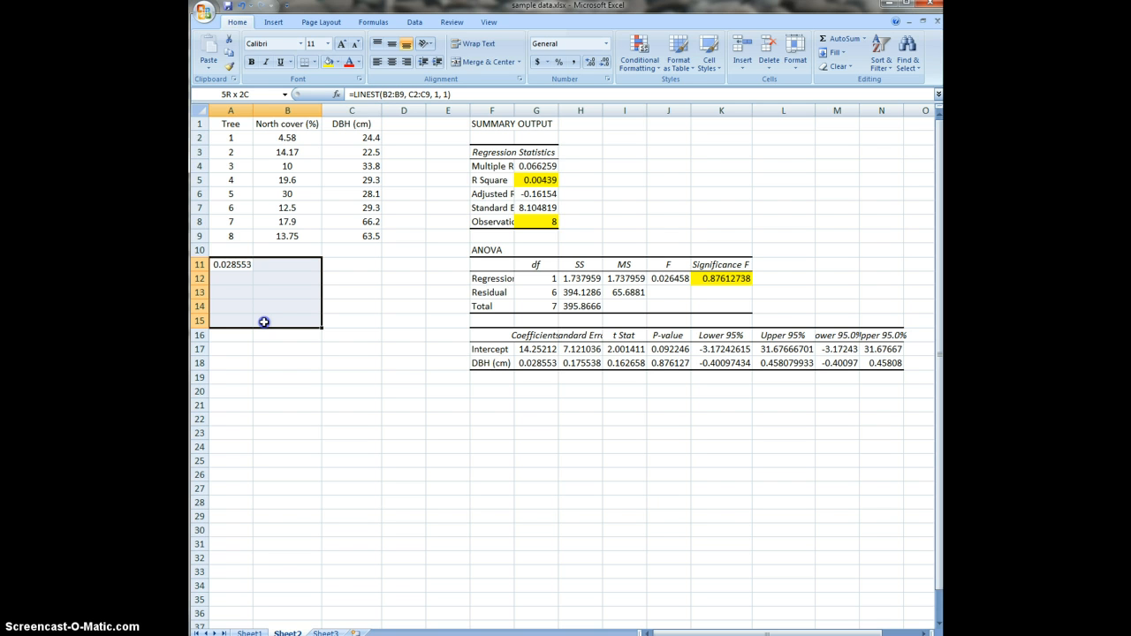
drag(263, 321, 263, 321)
key(F2)
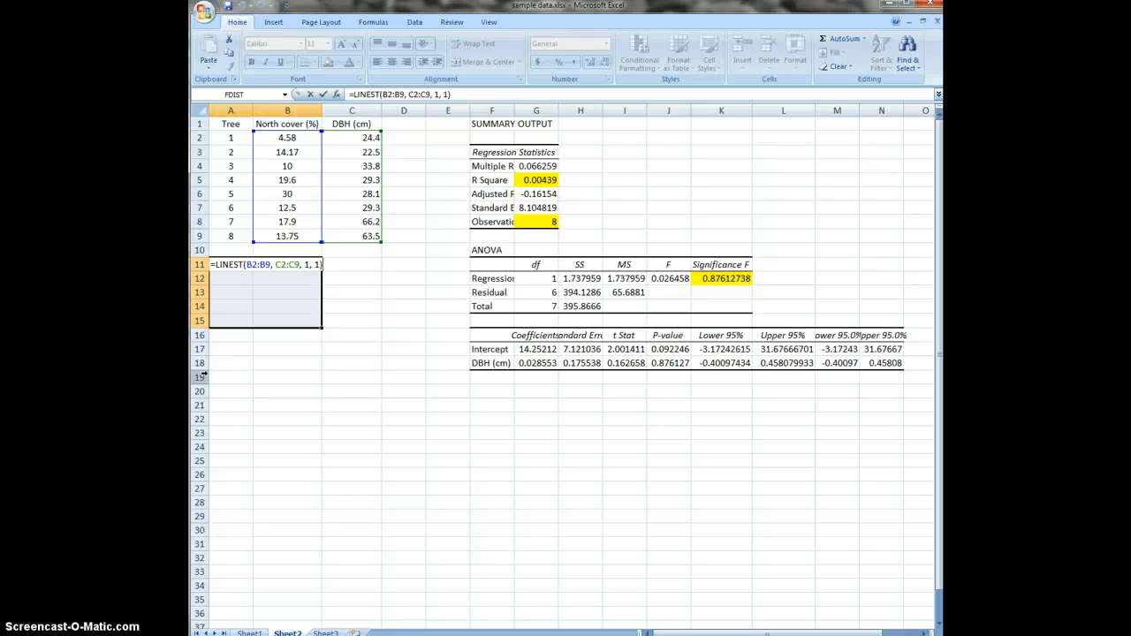
key(ctrl+shift+Return)
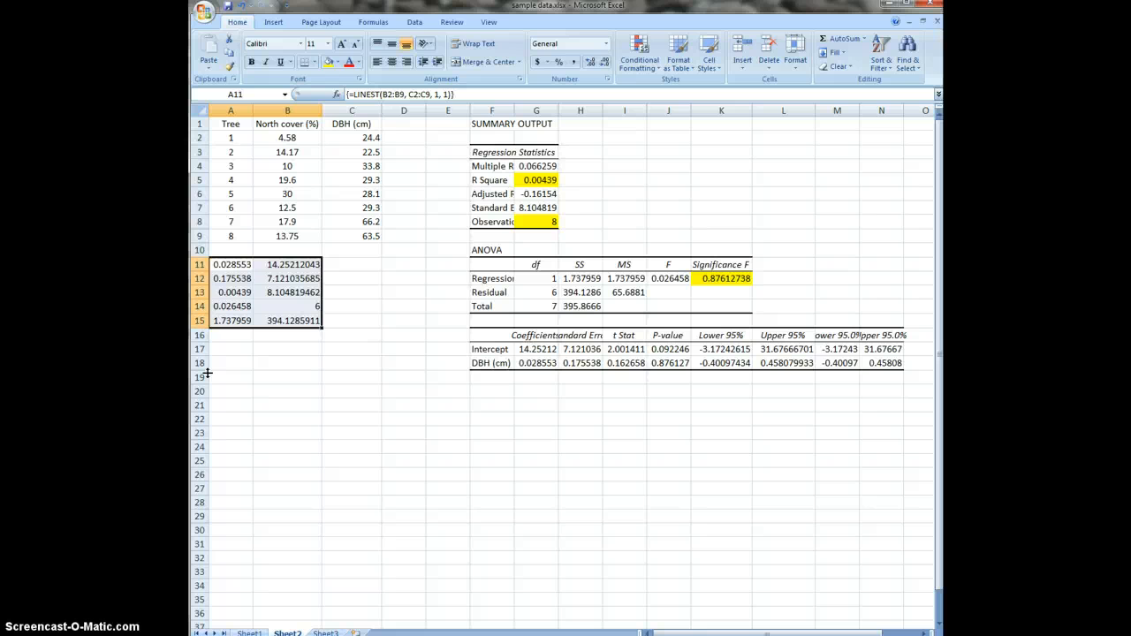
Step: Fill cells A13 and A14:B14 of the LINEST output with yellow
click(239, 292)
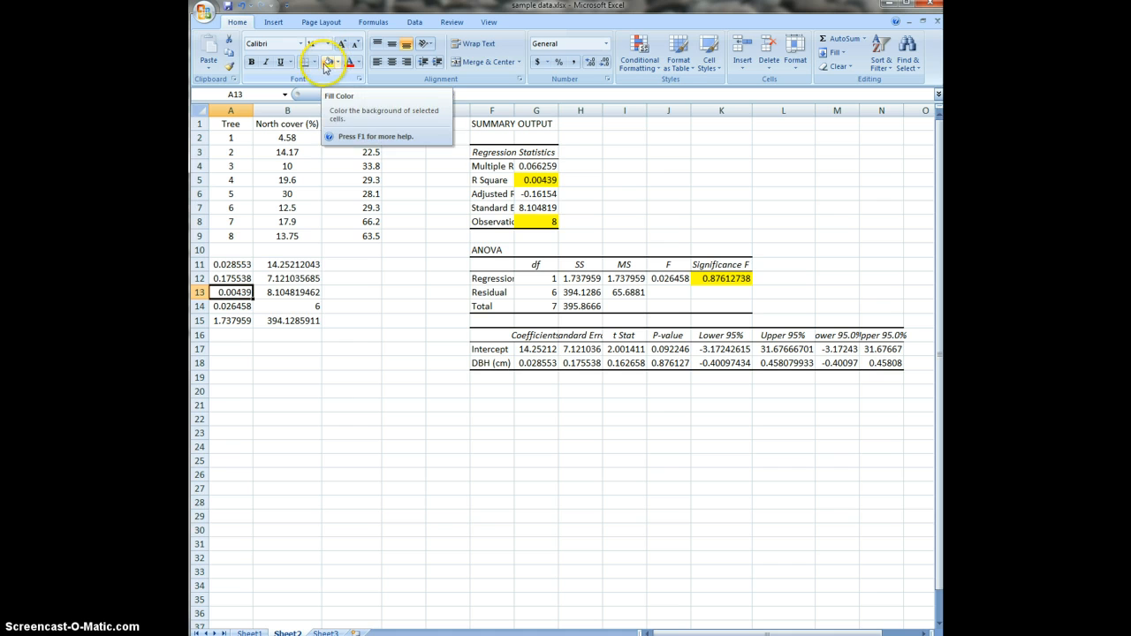
click(329, 63)
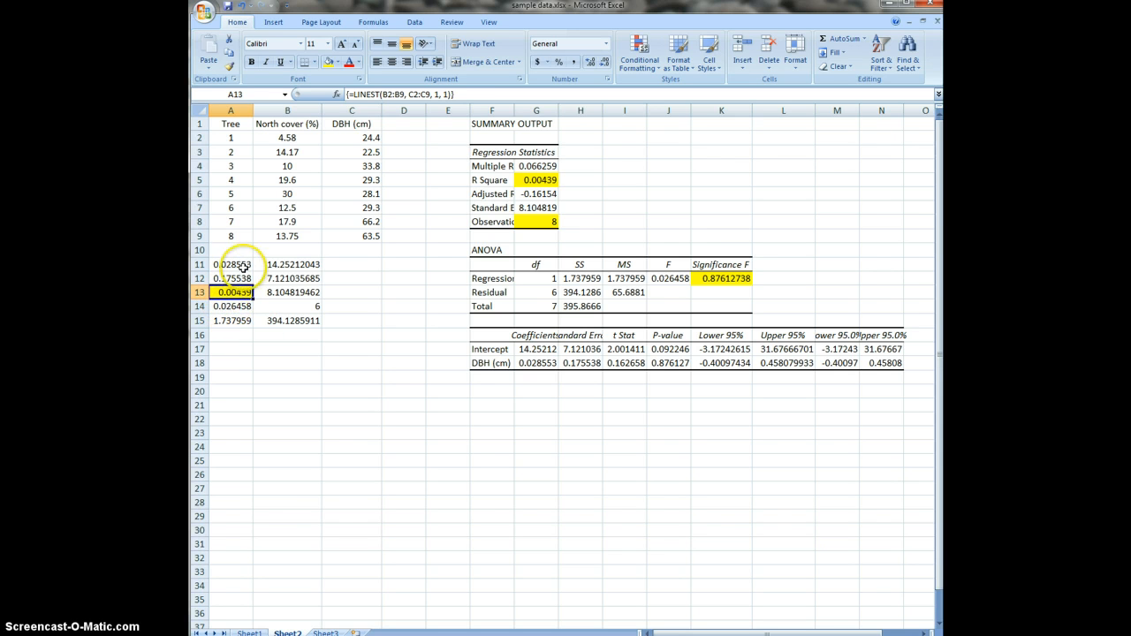
drag(227, 307, 293, 307)
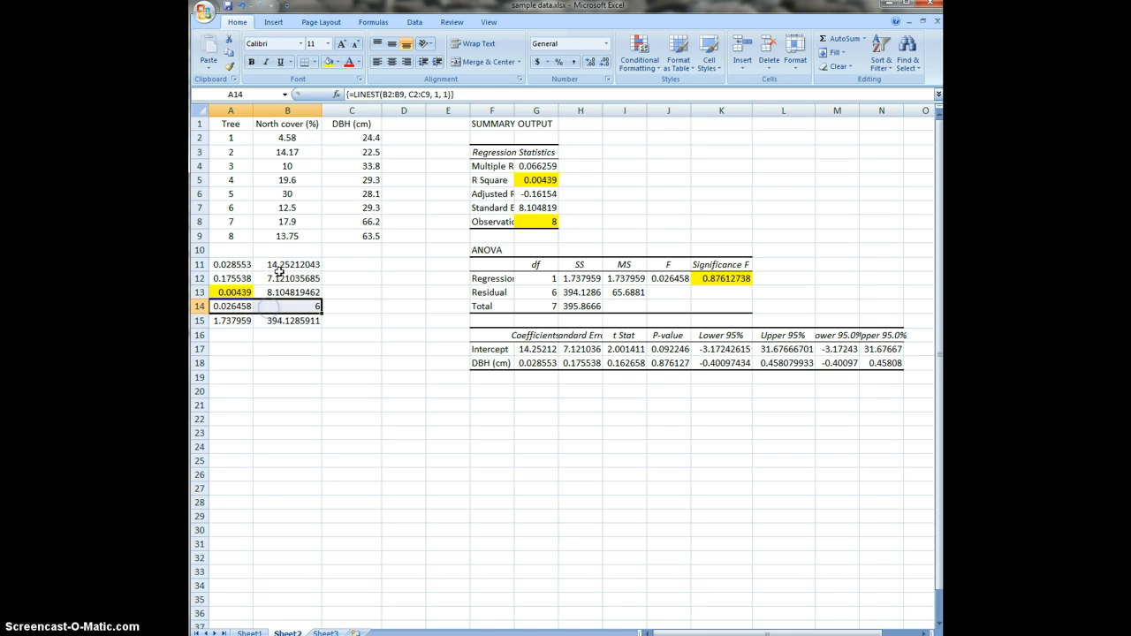
click(329, 62)
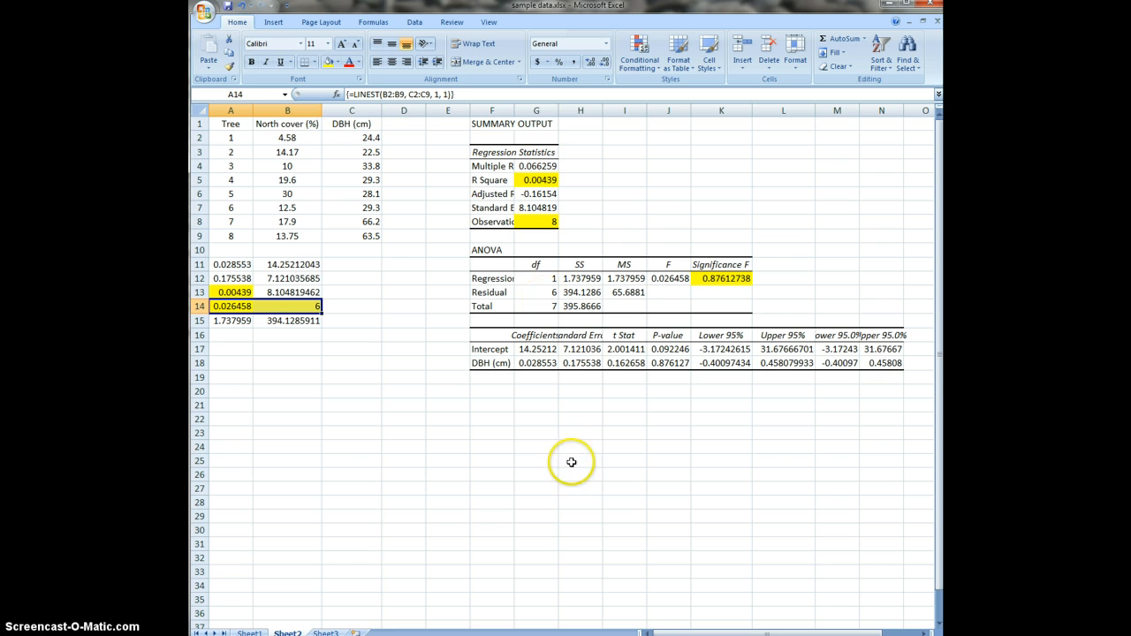
Step: Compute the regression's p-value in cell A17 with the formula =FDIST(0.026458, 1, 6), giving the F statistic as a typed number
click(220, 349)
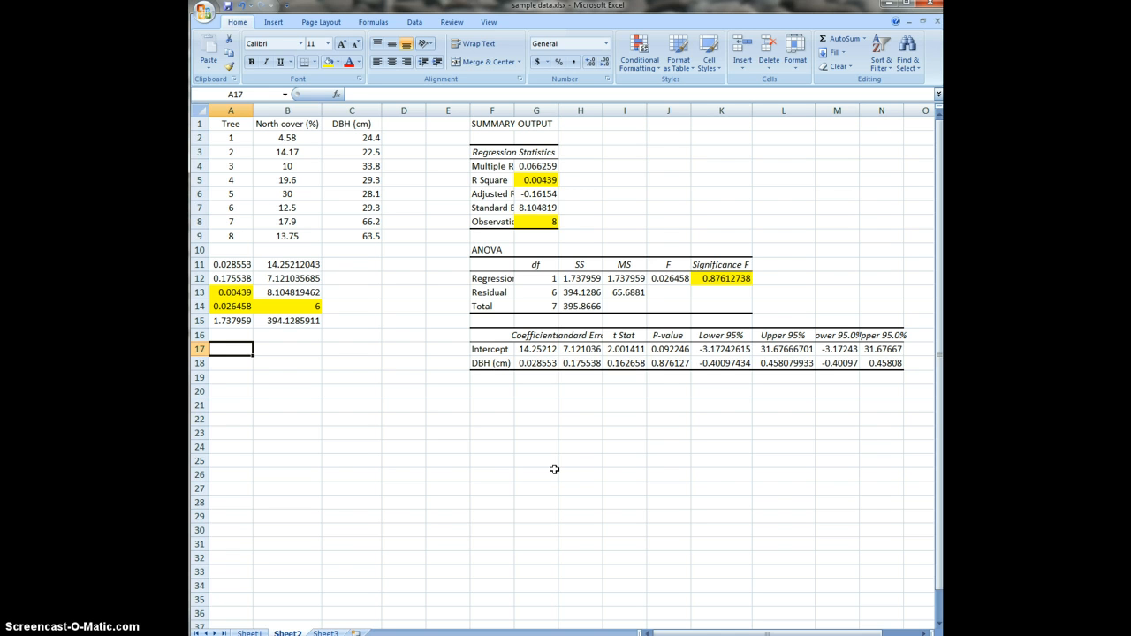
text(=f)
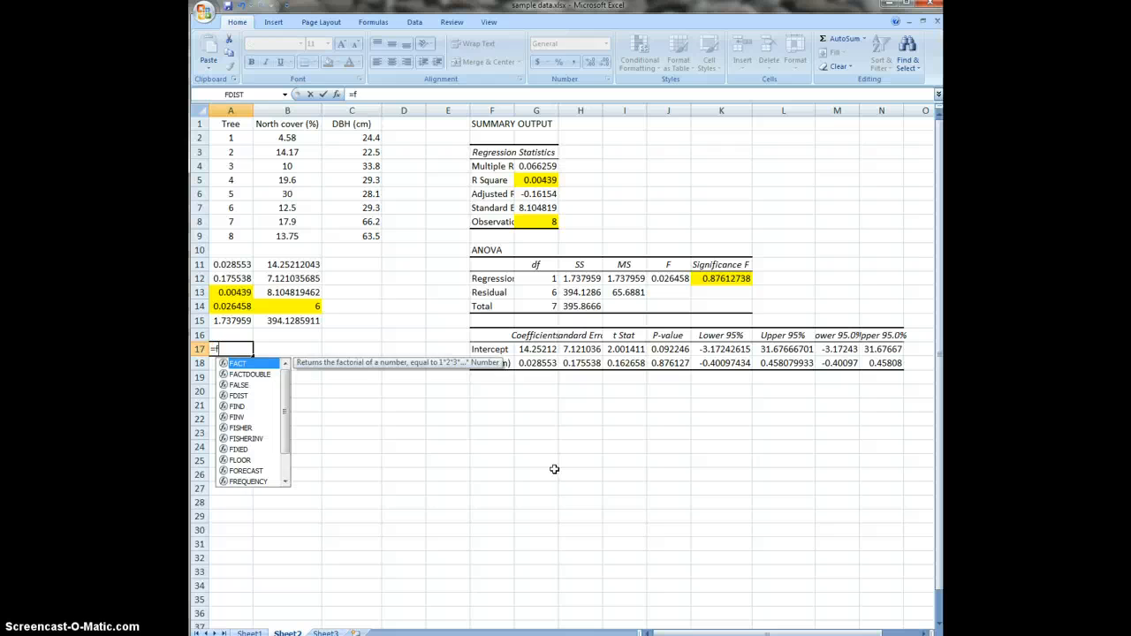
text(dist)
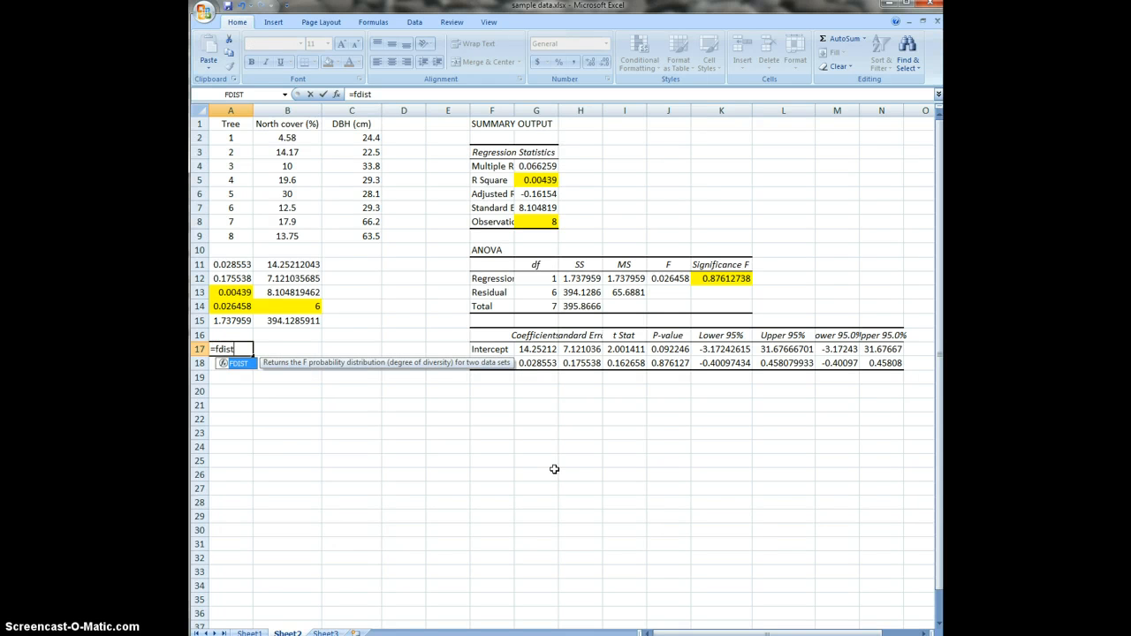
text(()
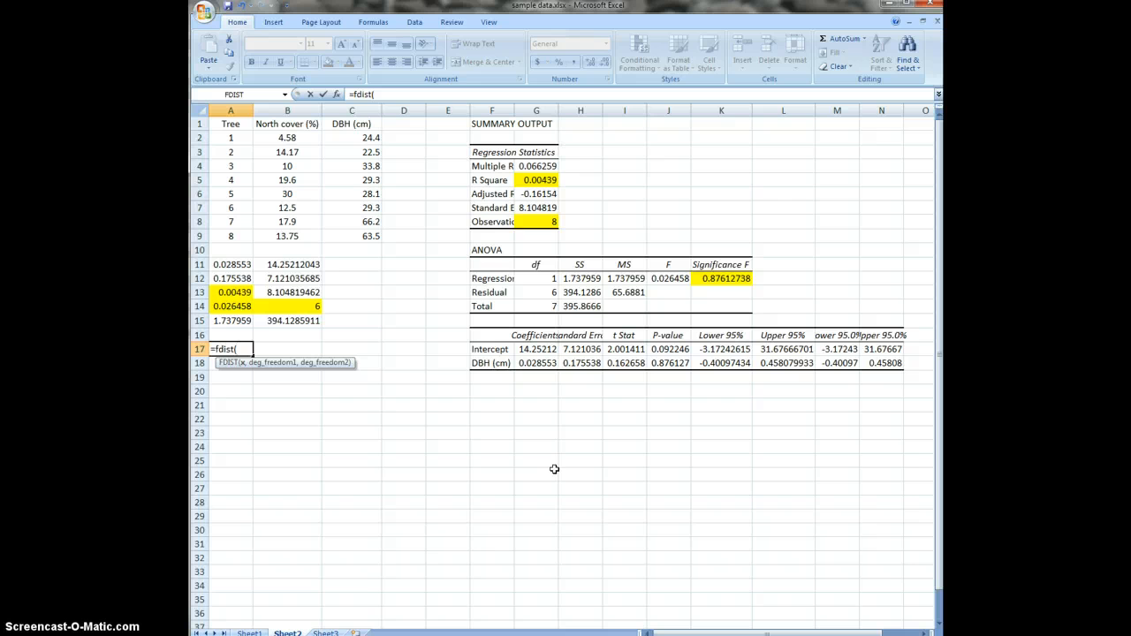
click(231, 306)
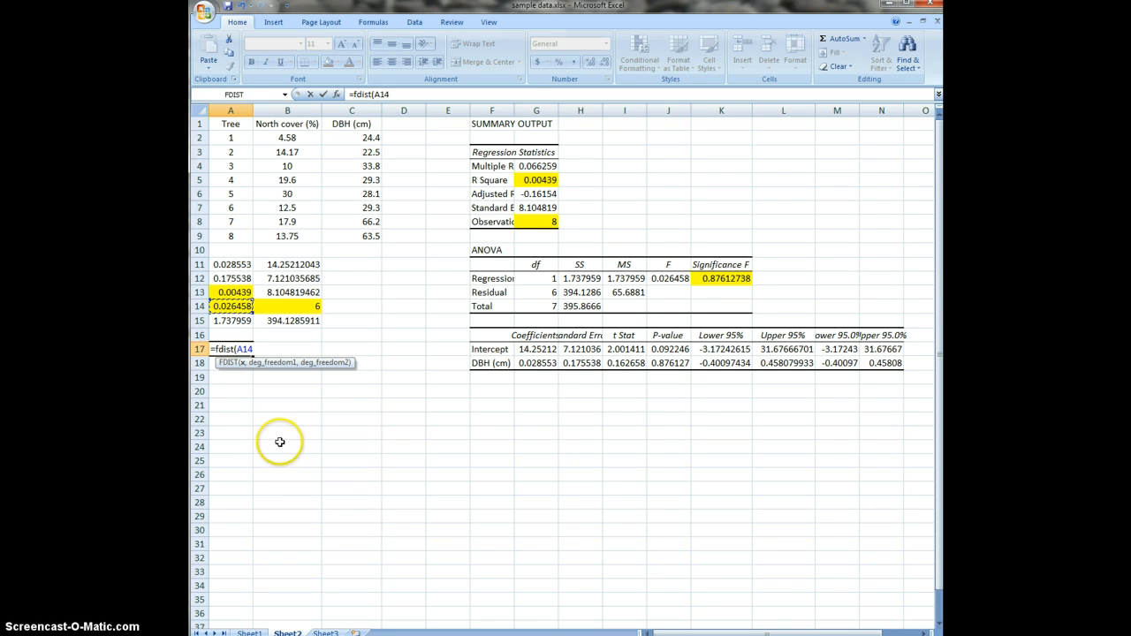
key(BackSpace)
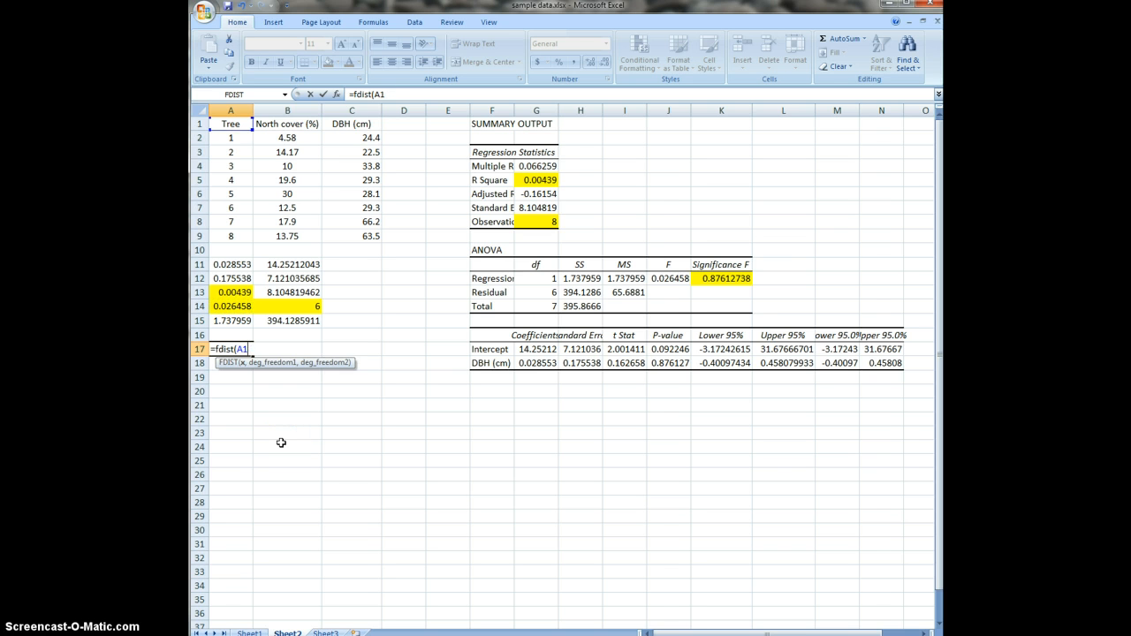
key(BackSpace)
key(BackSpace)
text(0.026458)
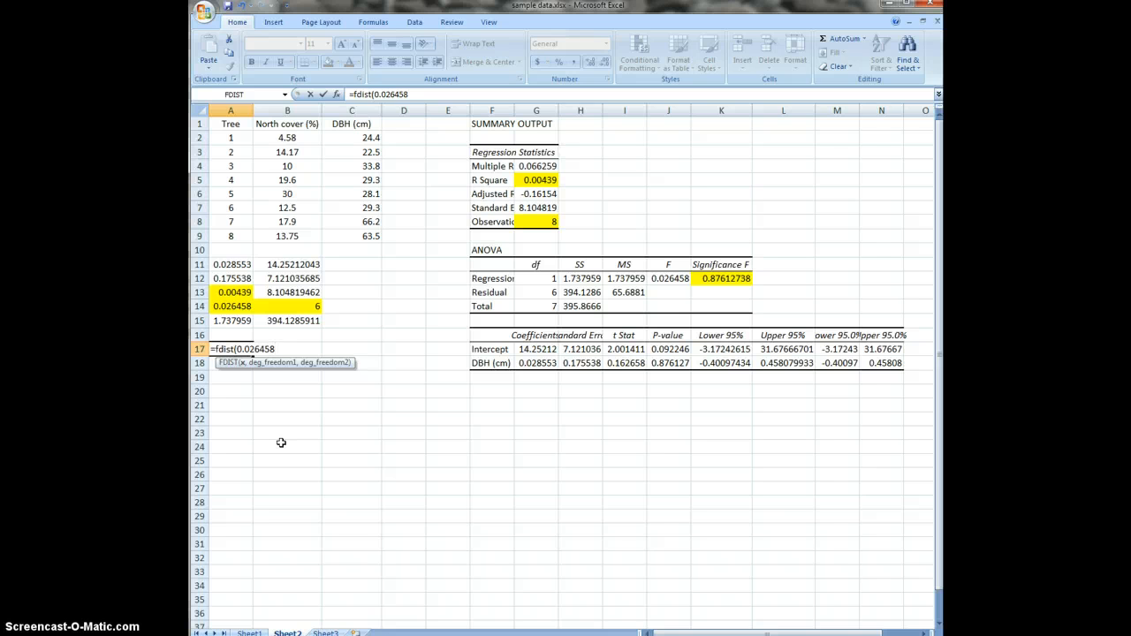
text(, 1,)
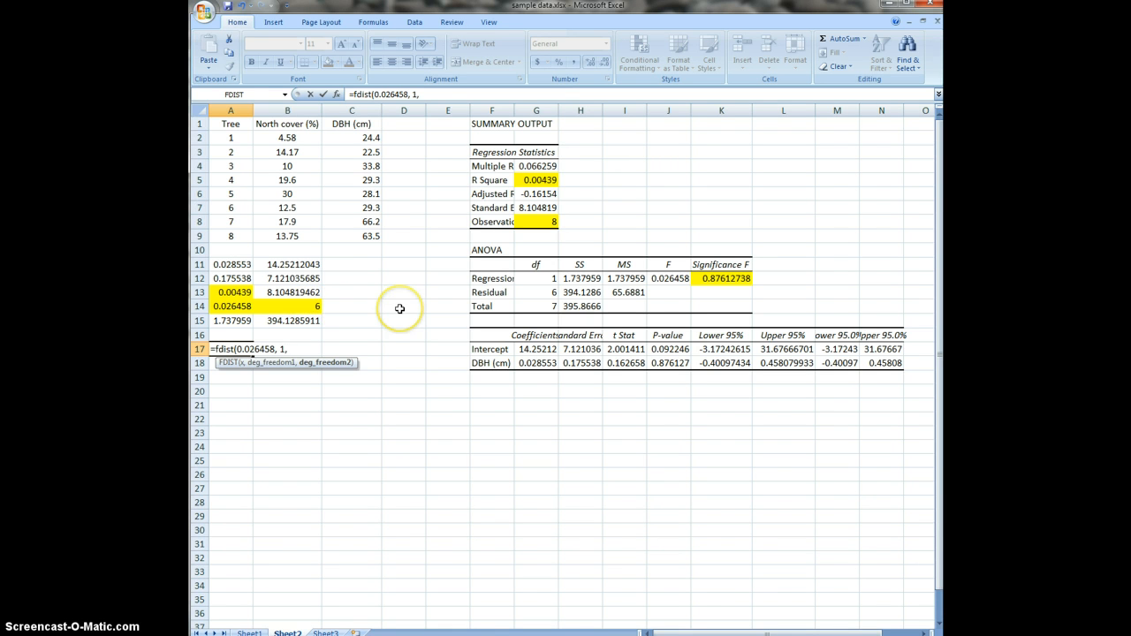
text(6))
key(Return)
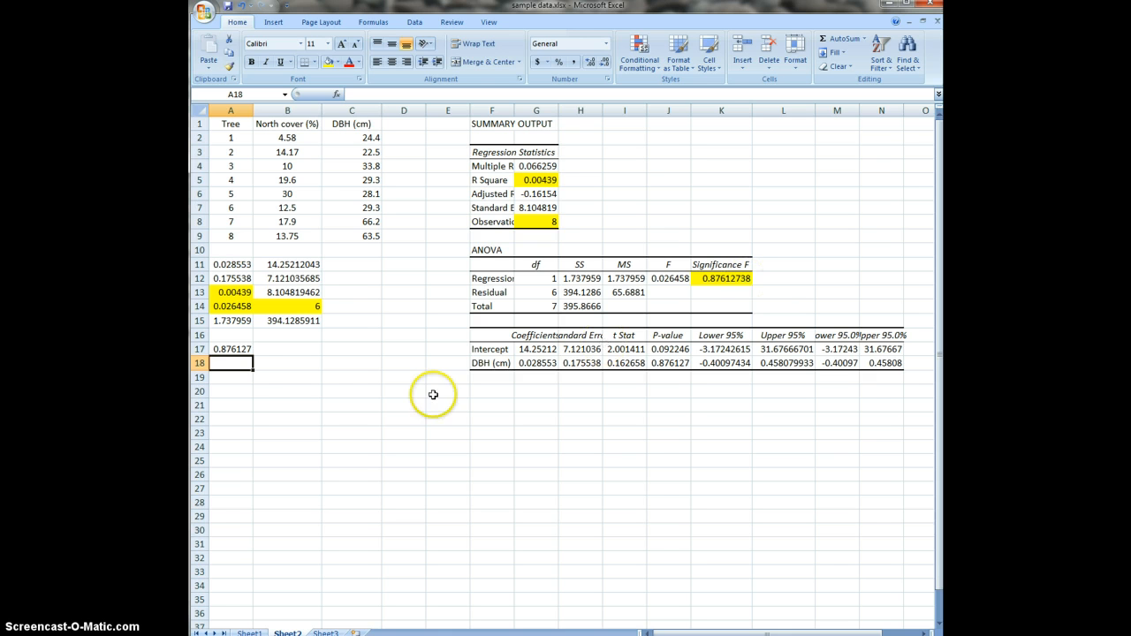
click(237, 349)
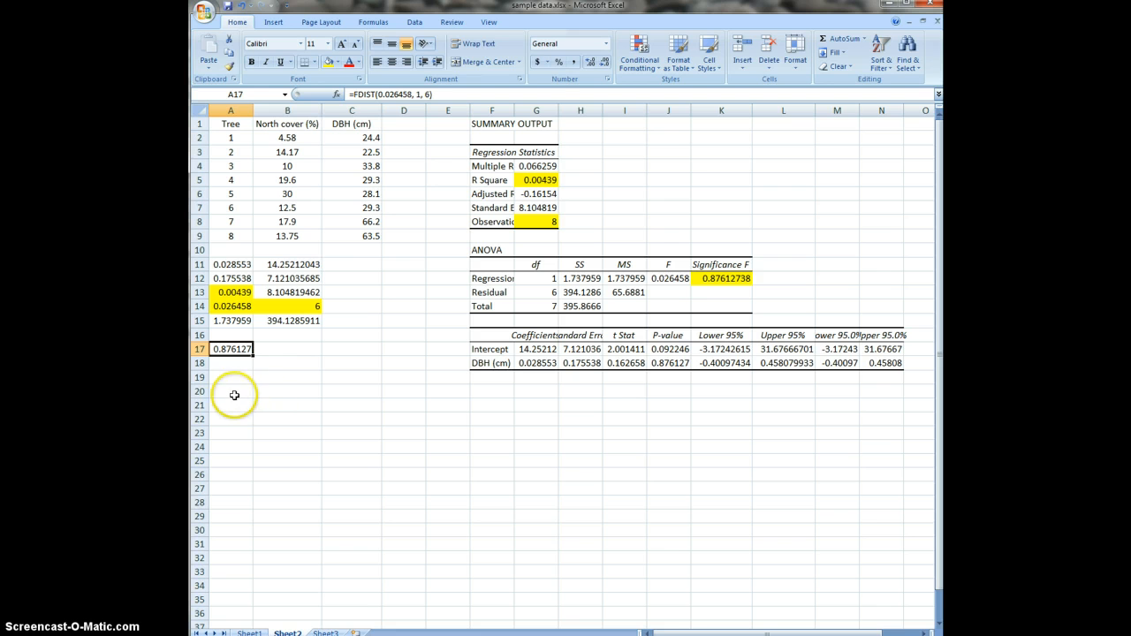